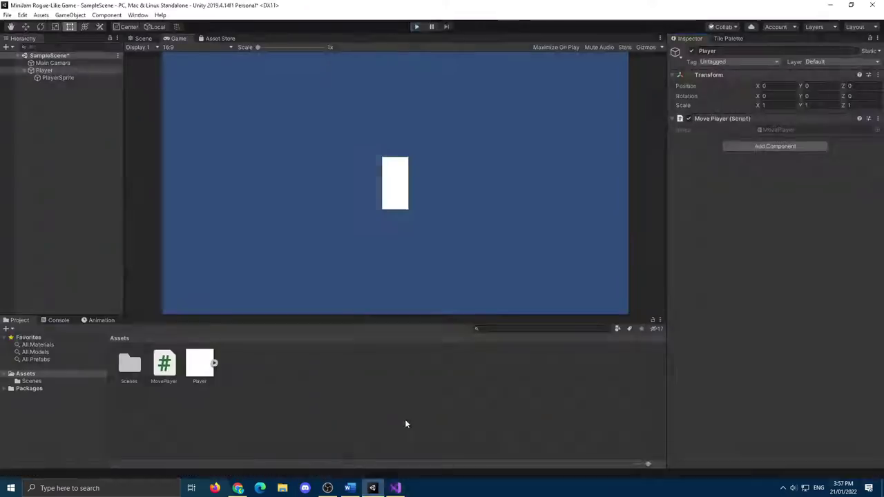
Test player movement in Play mode, then start a 16x16 sword sprite in Piskel with the fill tool.
click(417, 27)
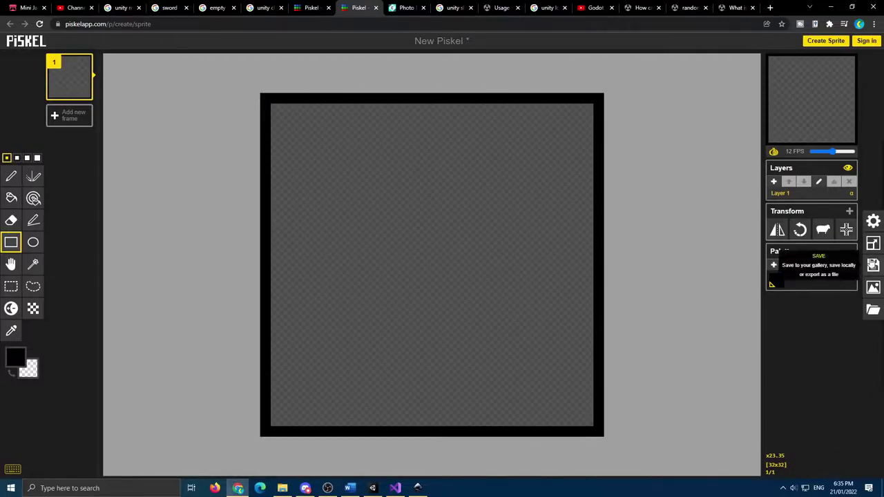
click(874, 243)
click(15, 357)
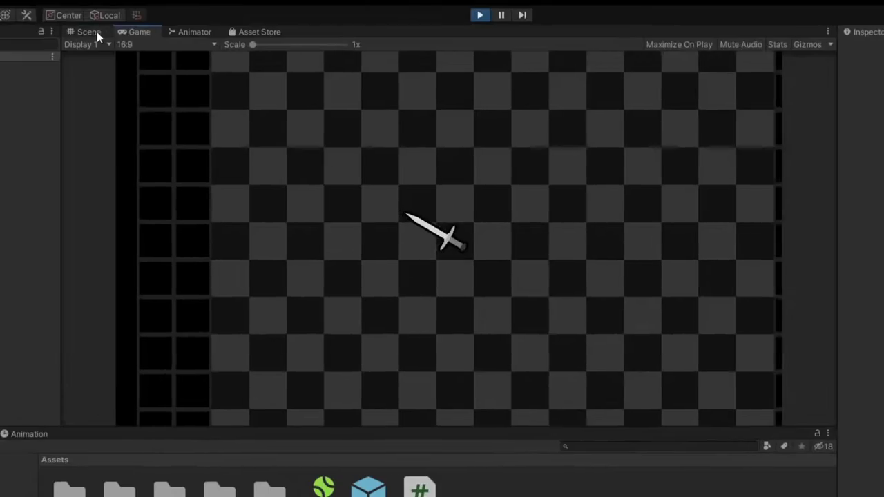
Show the Scene view and pan across the tiled room grid.
click(88, 32)
middle_drag(351, 207, 577, 291)
middle_drag(484, 257, 454, 247)
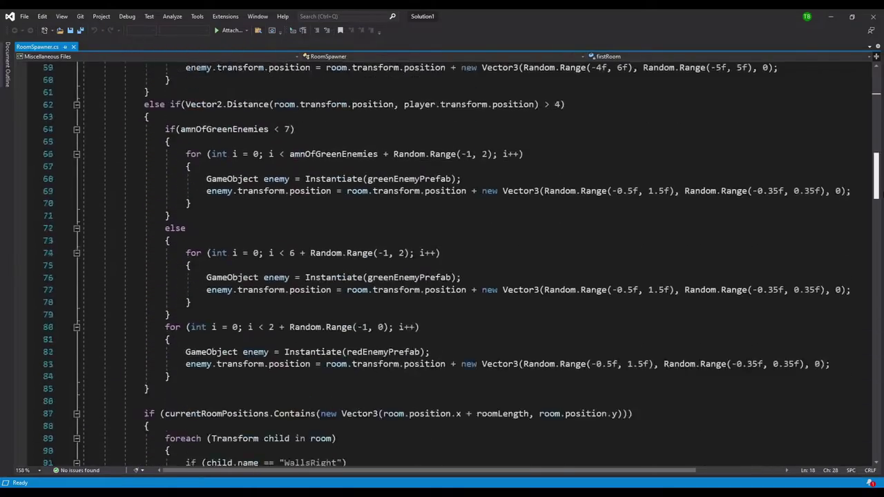
Scroll through RoomSpawner.cs to review room sizes, spawn counts and enemy prefabs.
scroll(442, 263, down, 20)
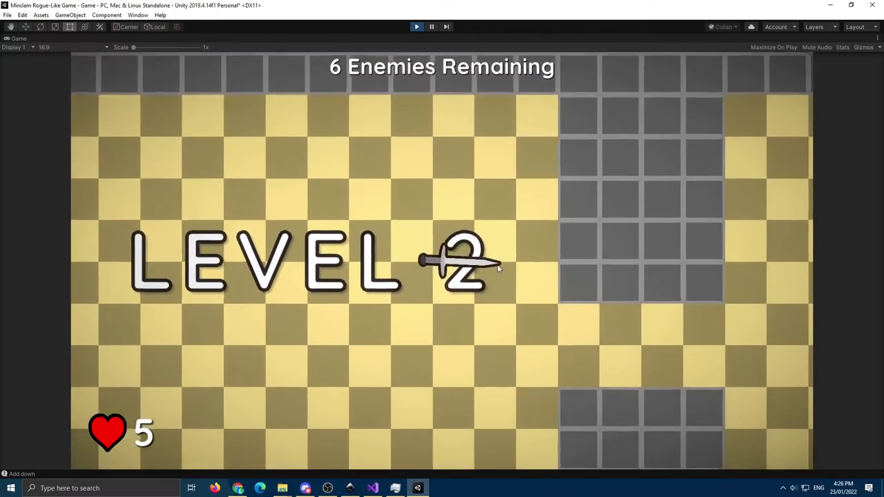
Move the sword through level 2 with WASD and slash the green enemy above it.
key(d)
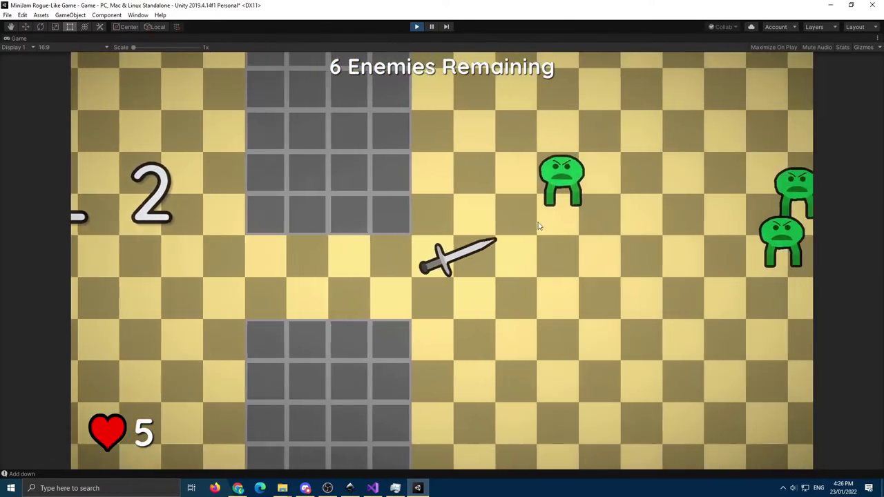
key(d)
key(s)
key(a)
click(476, 145)
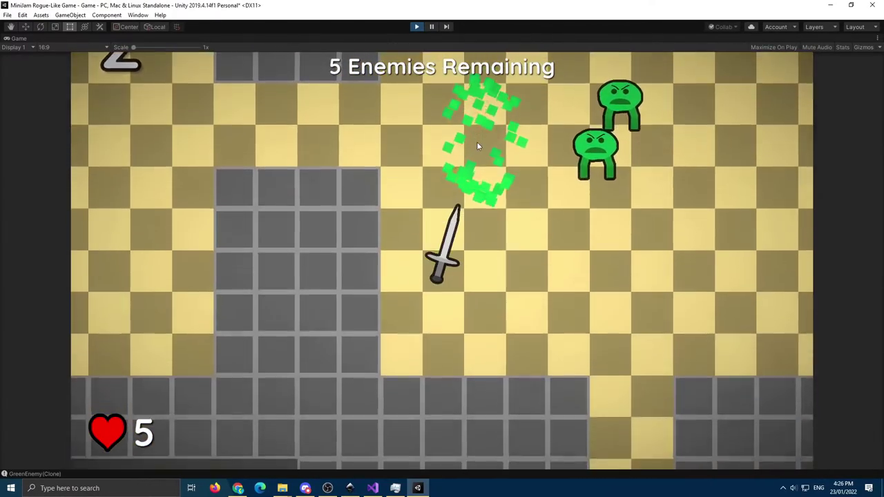
key(d)
key(w)
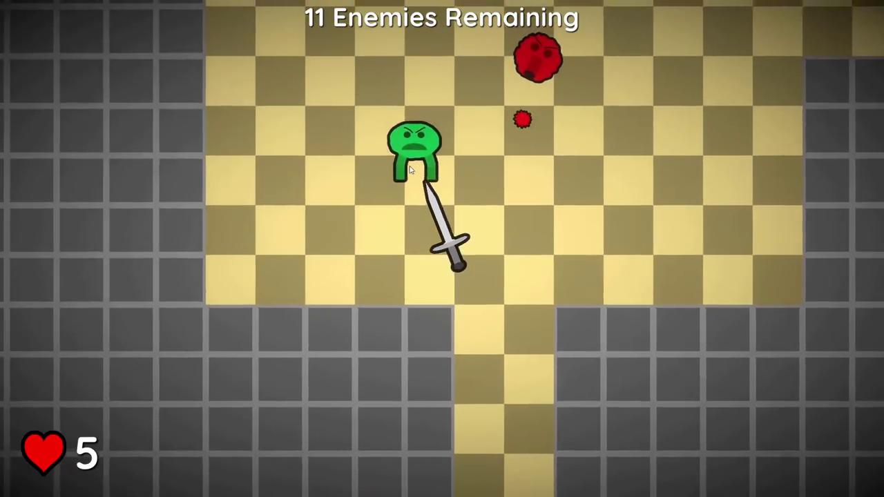
Slash a green enemy, then dash toward the red enemy and through a row of greens.
click(409, 171)
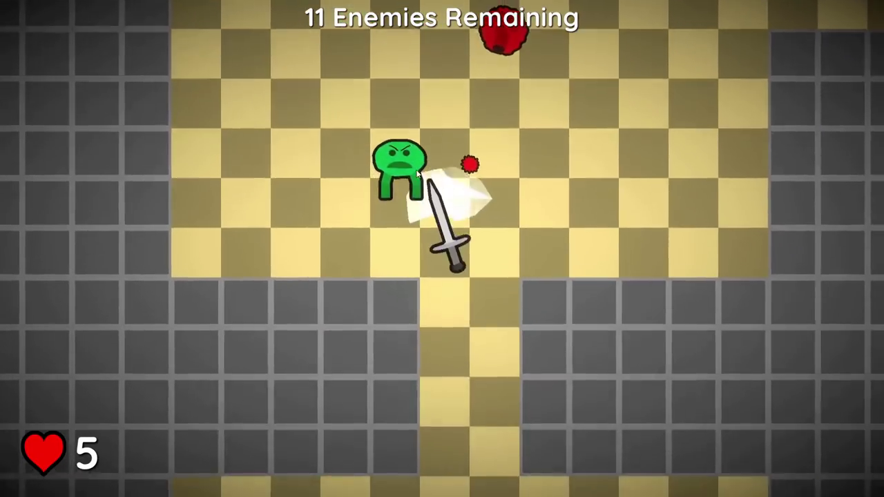
key(space)
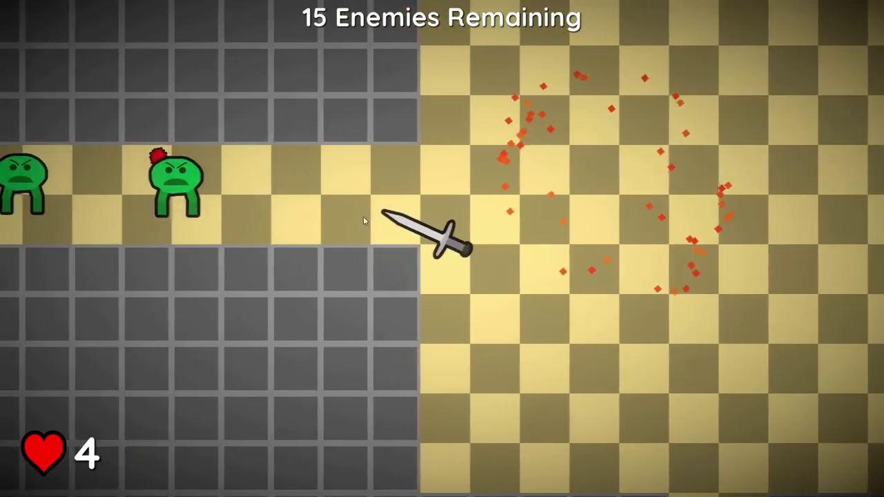
key(space)
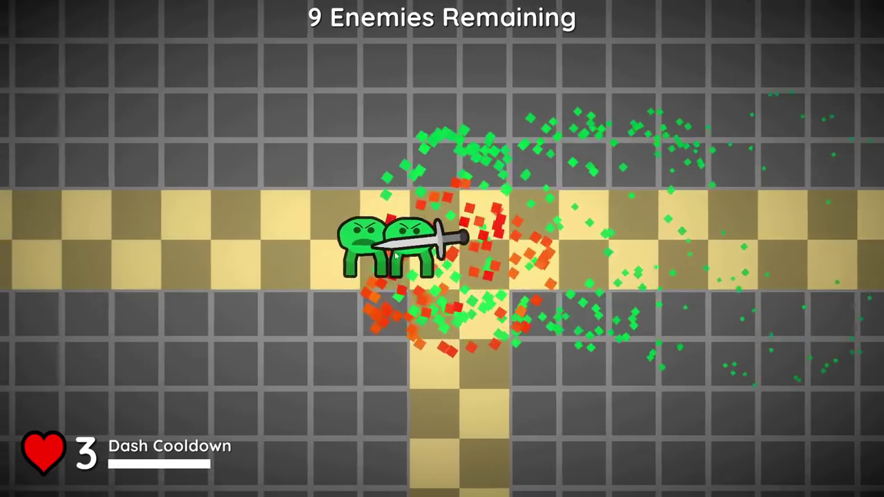
click(290, 254)
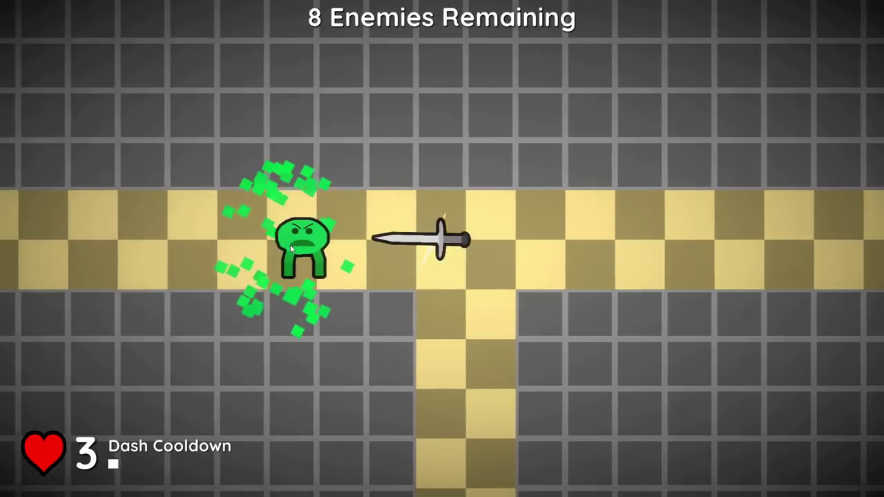
click(291, 250)
Move left into the next room, dash at the green enemies and slash them.
key(a)
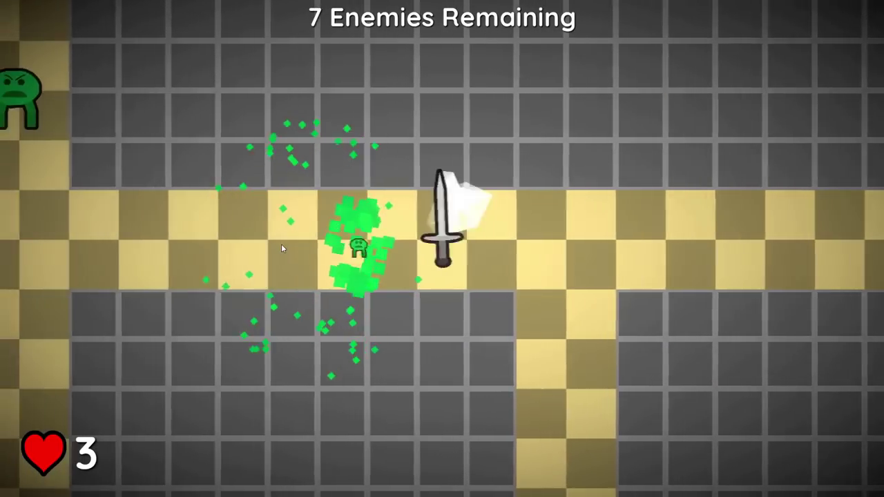
key(space)
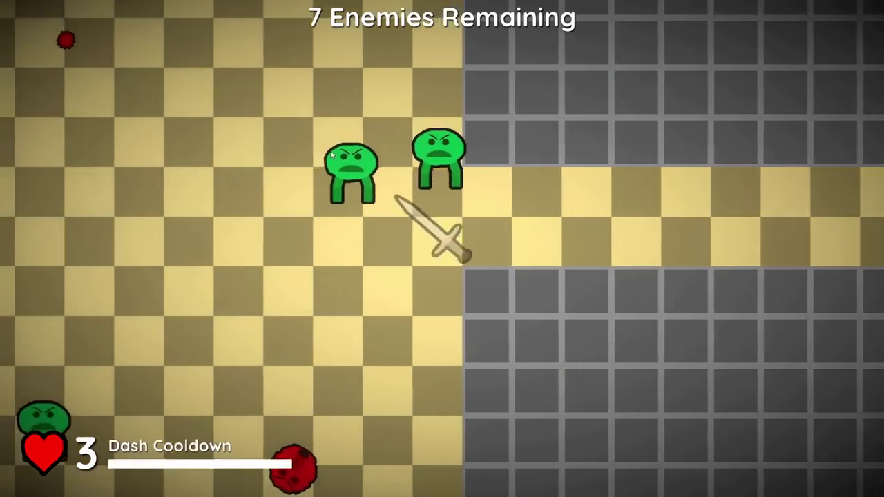
click(270, 207)
click(292, 262)
click(304, 325)
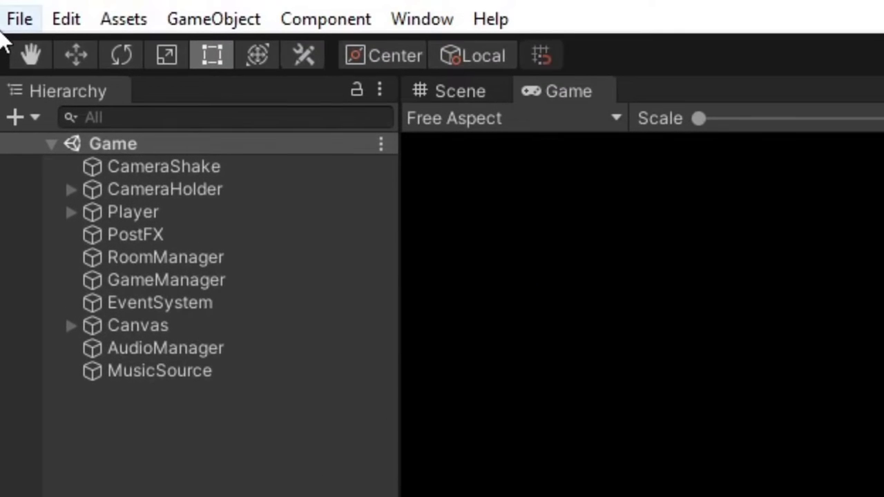
Select WebGL in File > Build Settings and build the game.
click(8, 26)
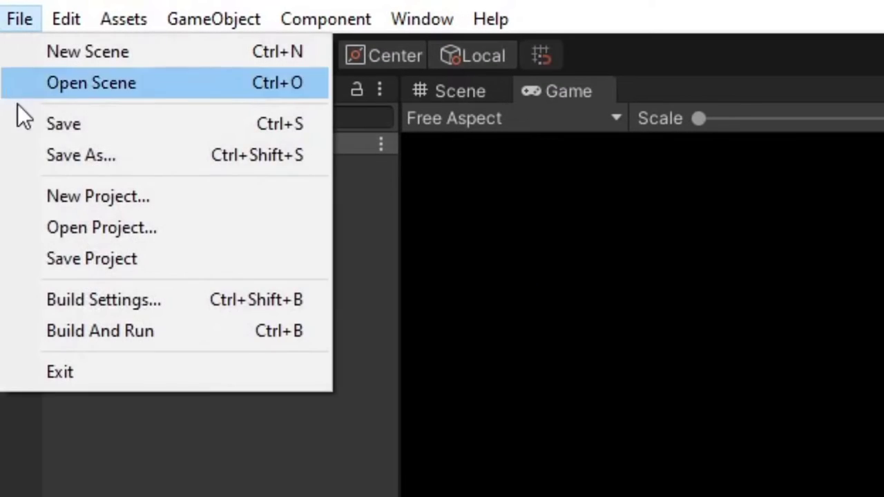
click(100, 299)
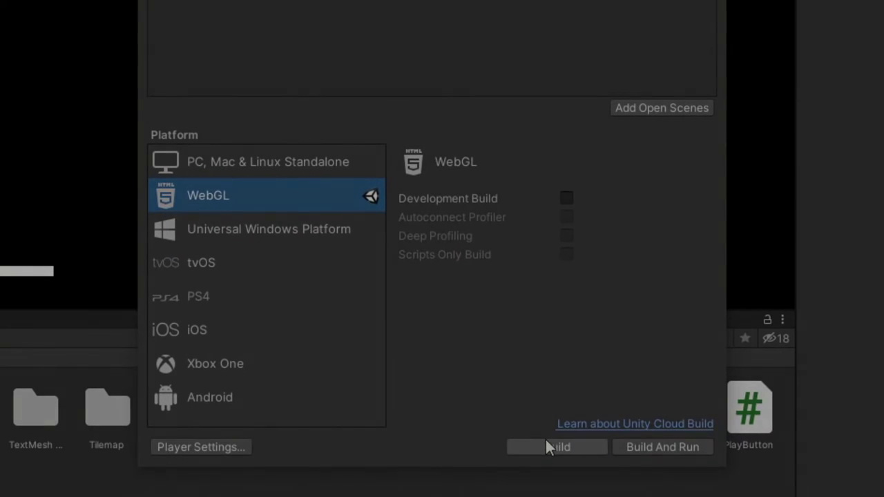
click(546, 443)
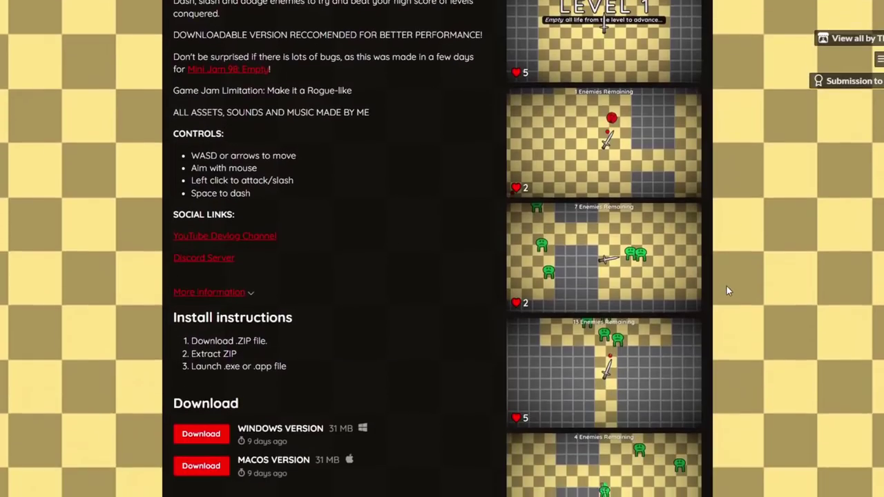
In the browser build on itch.io, slash the last two slimes to clear level 1.
scroll(730, 284, up, 10)
scroll(737, 297, up, 1)
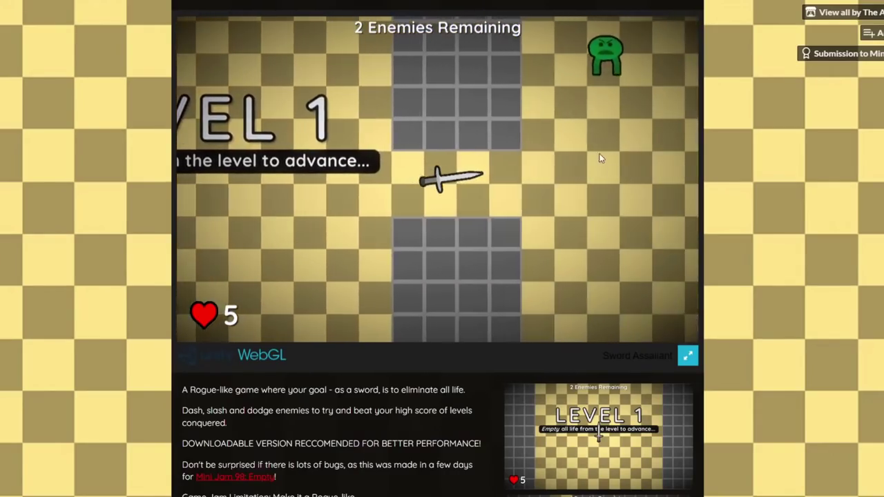
click(468, 93)
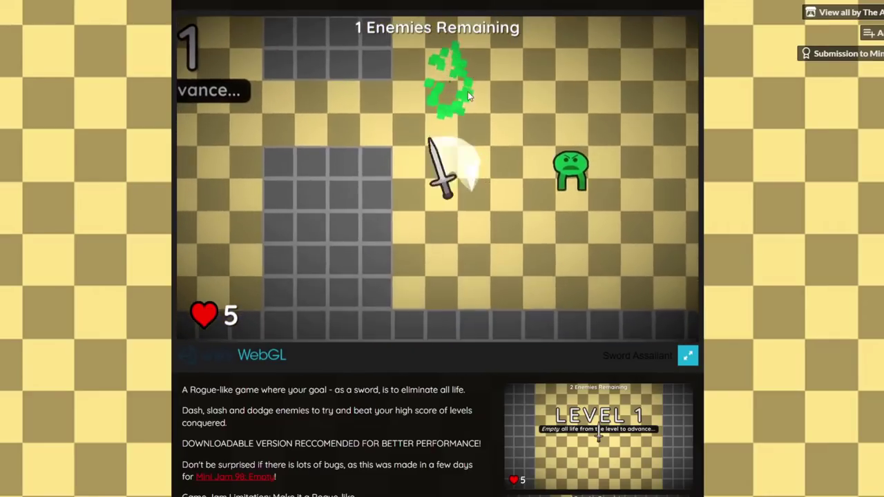
click(463, 110)
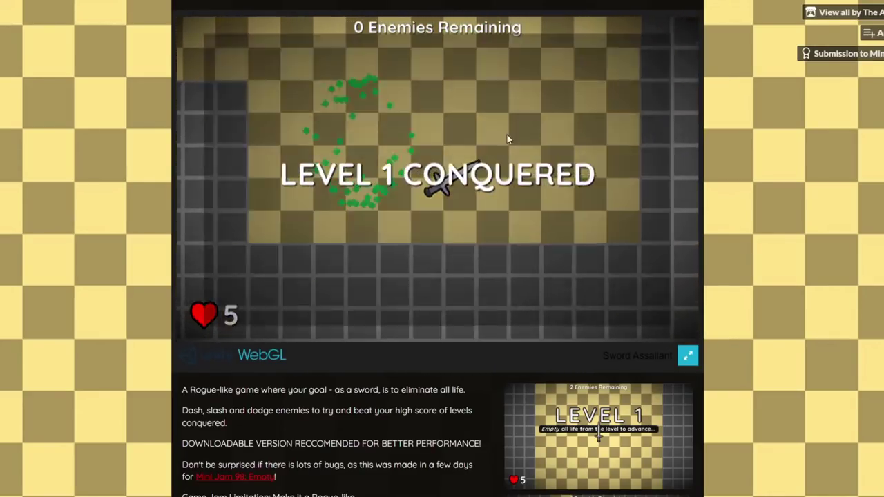